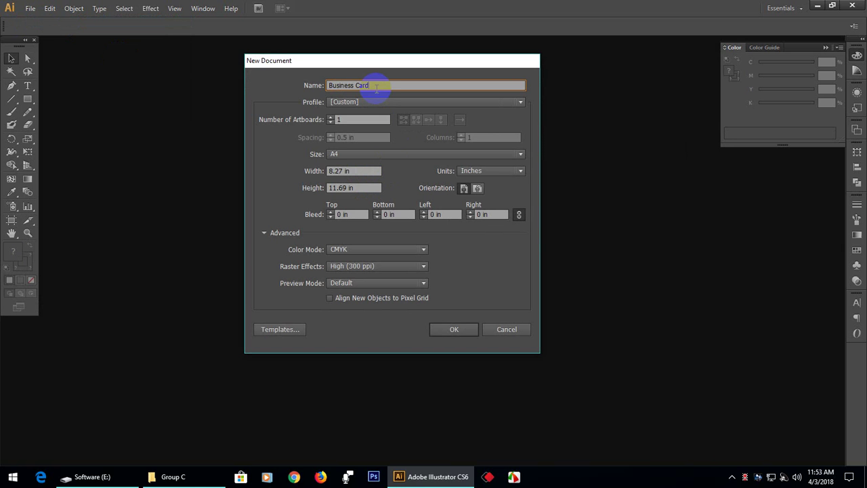
Create the Business Card document with two artboards, 3.25 in wide by 2 in high, with 0.05 in bleed on all sides
{"action": "left_click", "coordinate": [331, 117]}
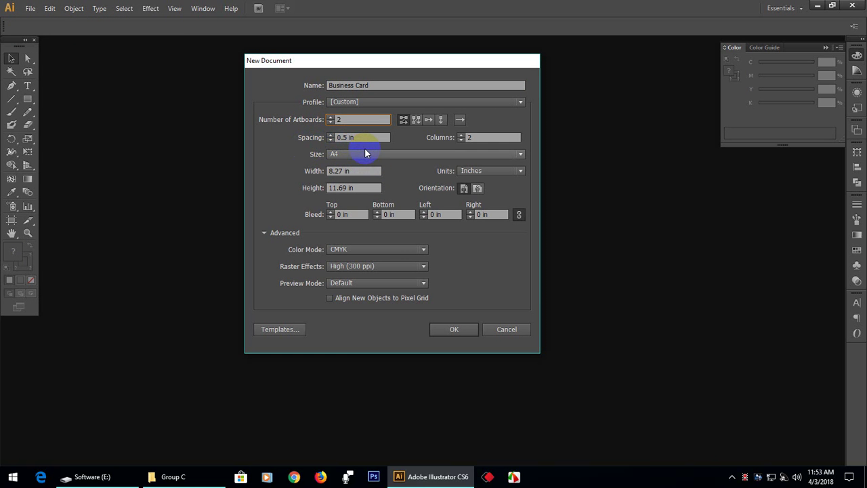
{"action": "left_click", "coordinate": [339, 171]}
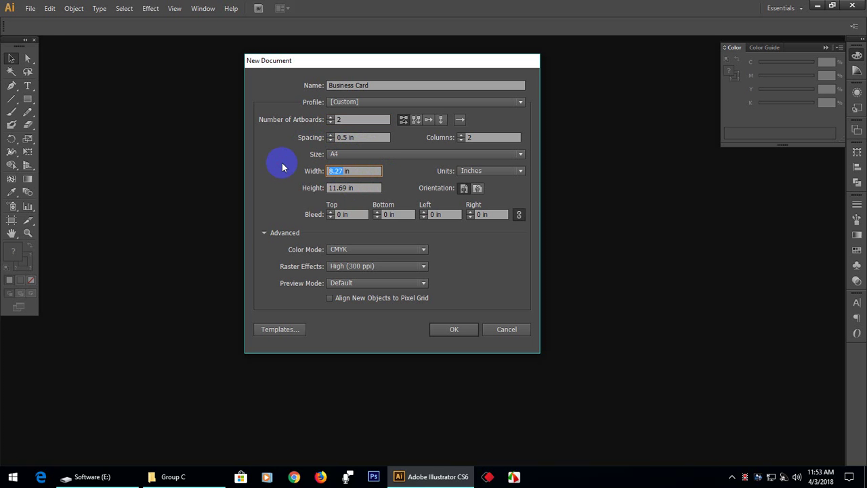
{"action": "type", "text": "3.25"}
{"action": "left_click", "coordinate": [351, 188]}
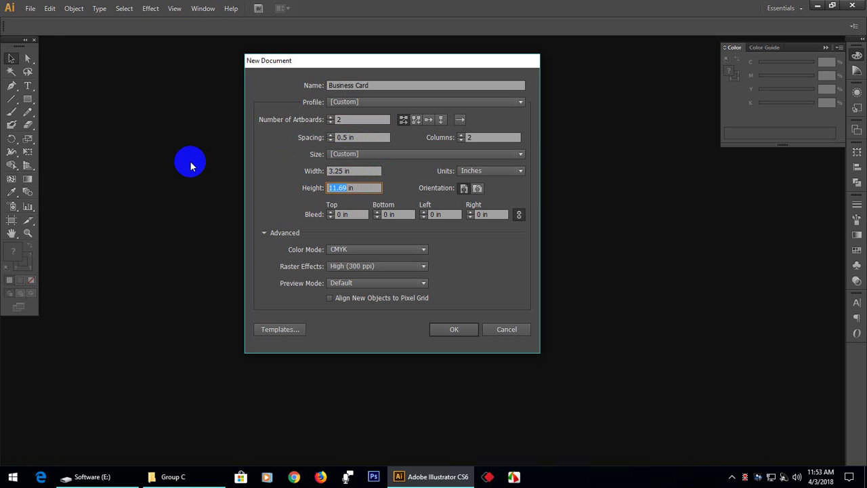
{"action": "type", "text": "2"}
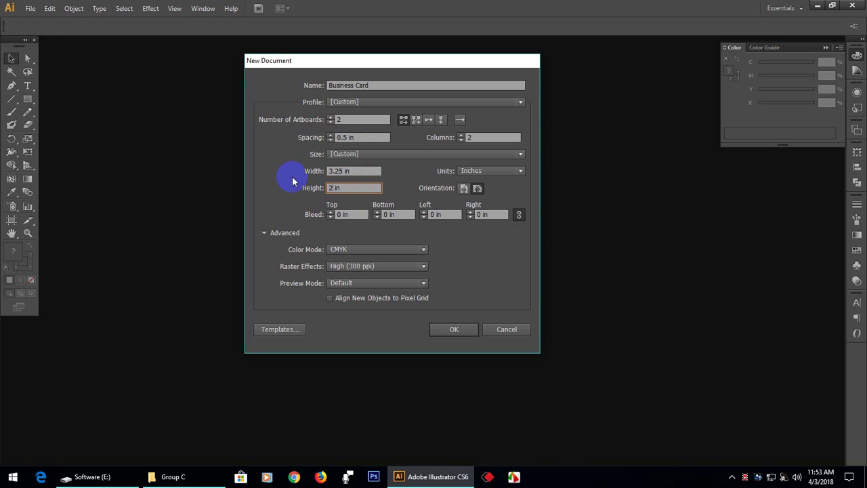
{"action": "left_click", "coordinate": [341, 215]}
{"action": "type", "text": ".05"}
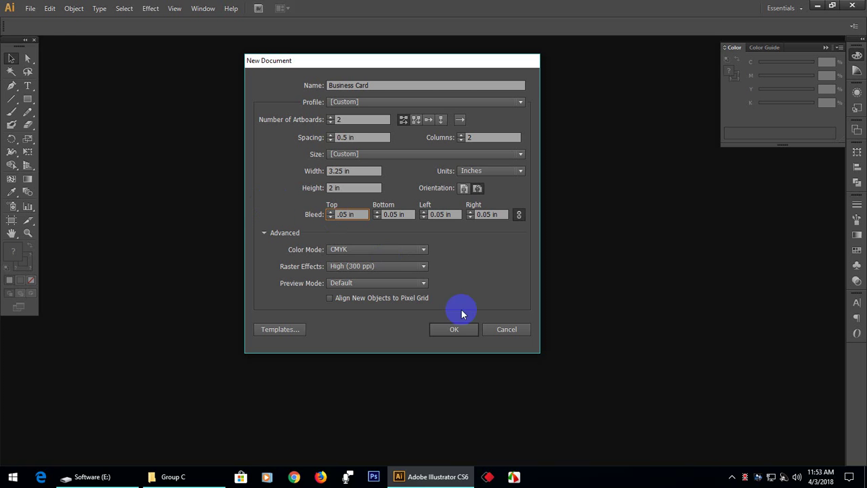
{"action": "left_click", "coordinate": [459, 328]}
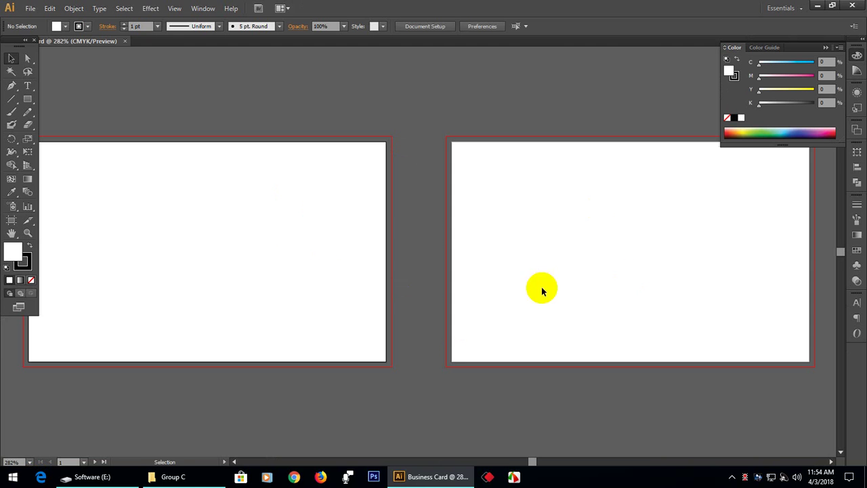
Create a 3.25 in by 2 in rectangle with no fill and a black stroke, starting inside the first artboard
{"action": "key", "text": "space"}
{"action": "left_click_drag", "start_coordinate": [242, 224], "coordinate": [267, 217]}
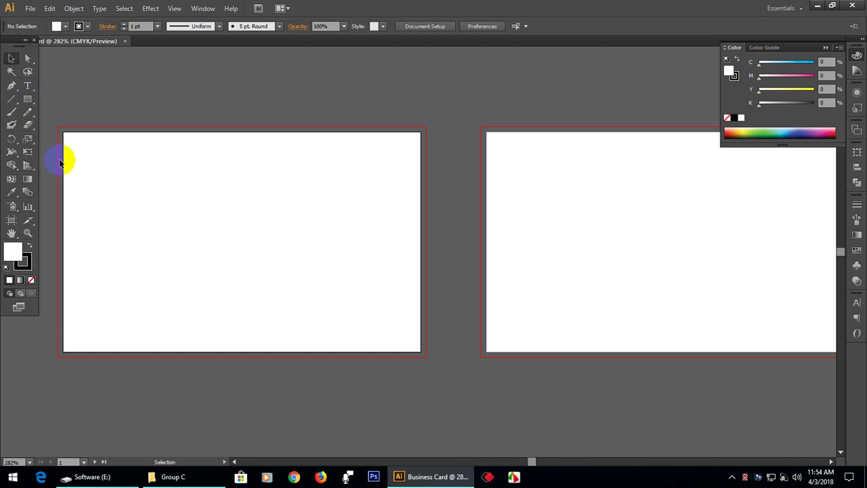
{"action": "left_click", "coordinate": [34, 280]}
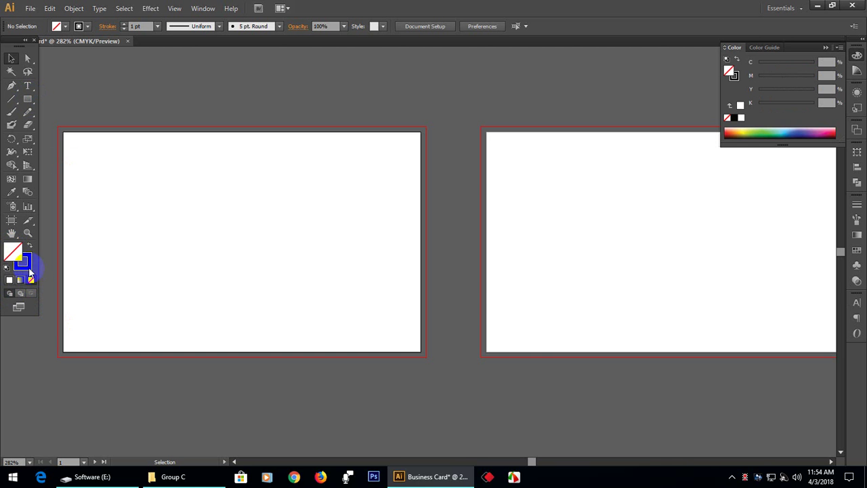
{"action": "left_click", "coordinate": [29, 271]}
{"action": "left_click", "coordinate": [28, 100]}
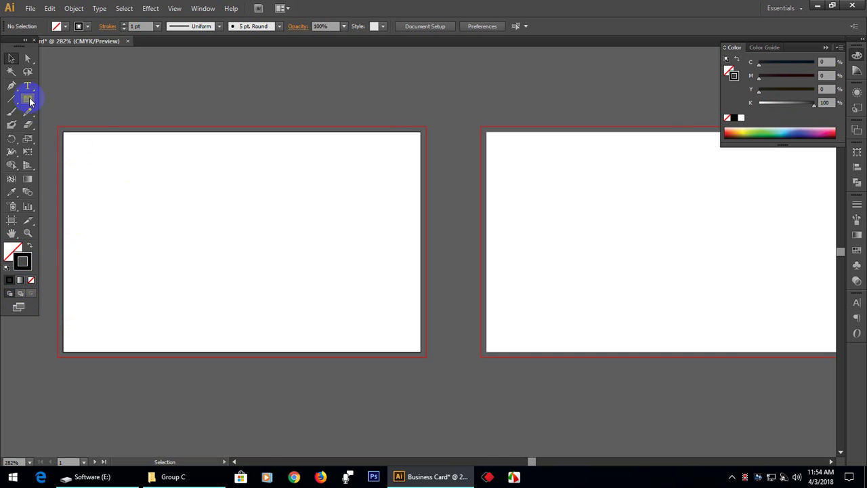
{"action": "left_click", "coordinate": [249, 221]}
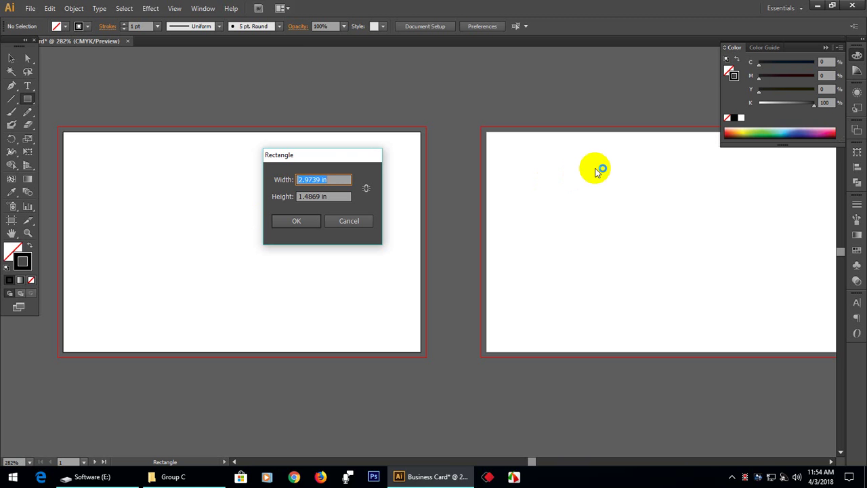
{"action": "type", "text": "3.25"}
{"action": "key", "text": "Tab"}
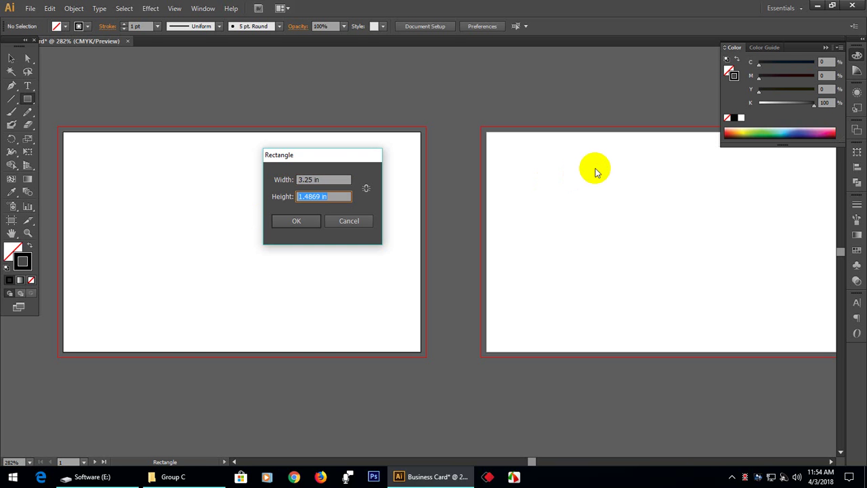
{"action": "type", "text": "2"}
{"action": "left_click", "coordinate": [301, 224]}
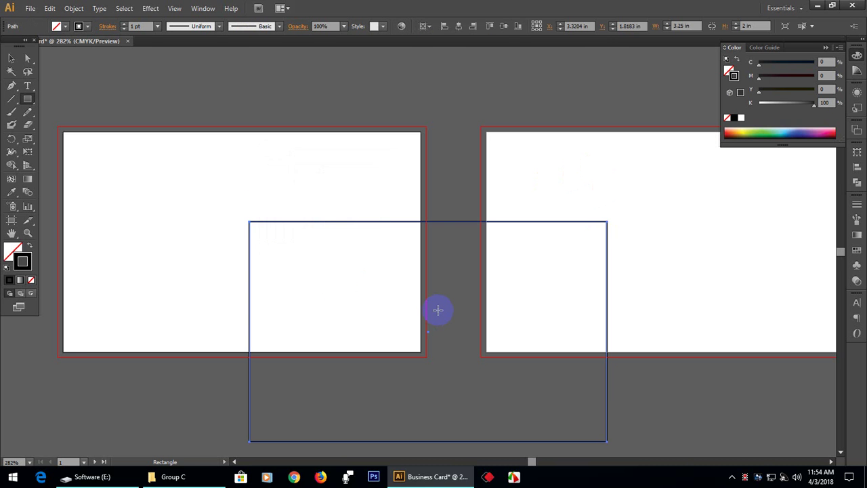
{"action": "left_click", "coordinate": [12, 60]}
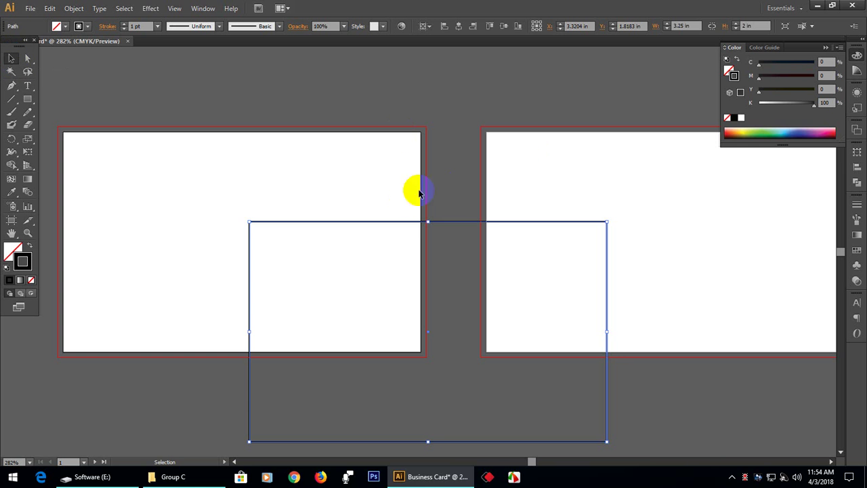
{"action": "left_click", "coordinate": [453, 186]}
{"action": "left_click", "coordinate": [454, 258]}
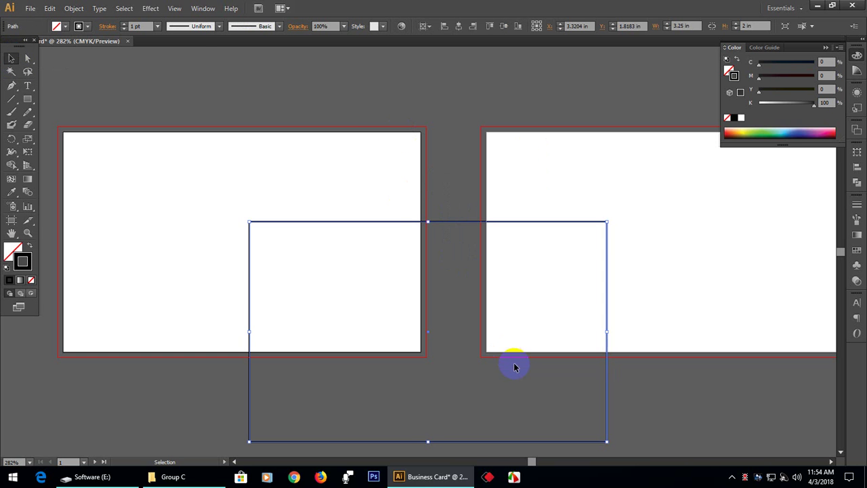
{"action": "left_click_drag", "start_coordinate": [161, 77], "coordinate": [341, 285]}
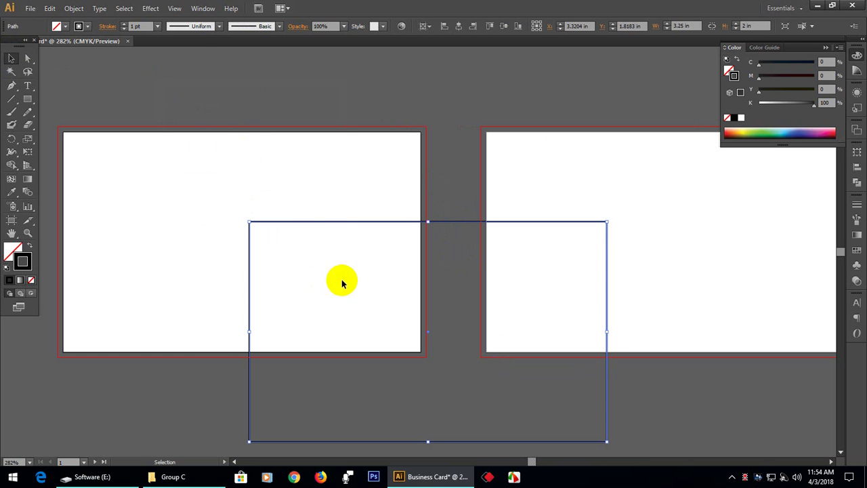
{"action": "left_click_drag", "start_coordinate": [206, 79], "coordinate": [329, 252]}
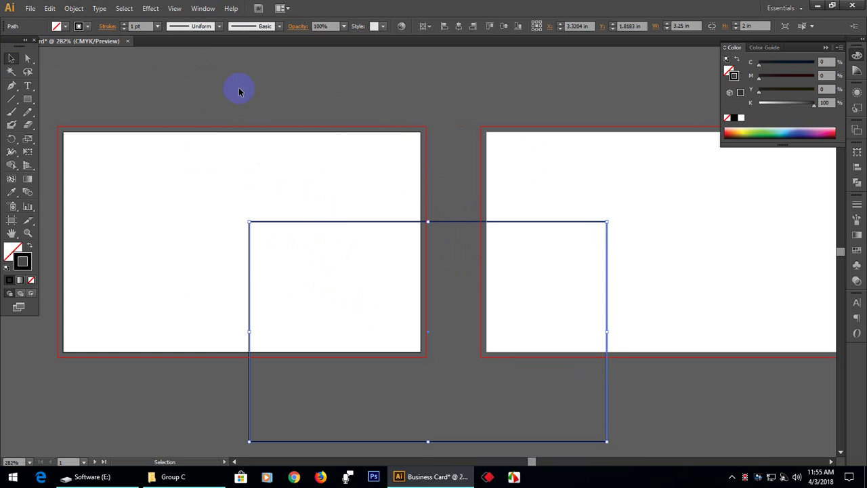
Display the Align controls as a floating palette over the second artboard and check the Align To reference
{"action": "left_click", "coordinate": [211, 13]}
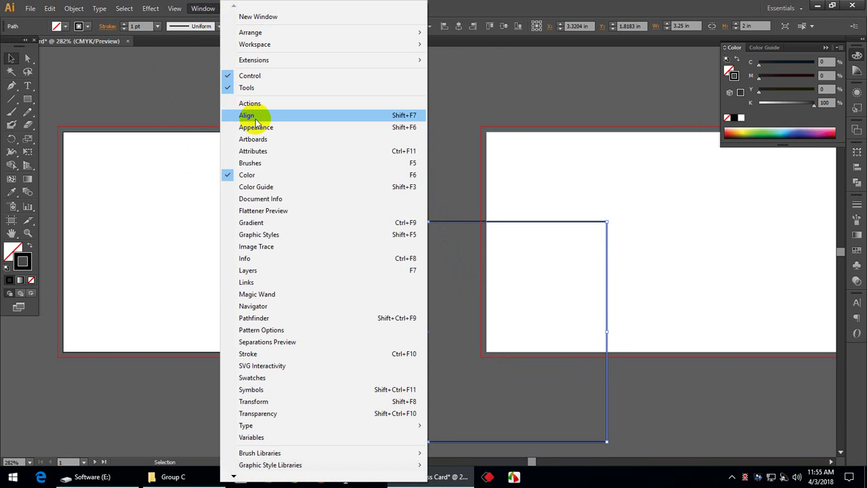
{"action": "left_click", "coordinate": [255, 116]}
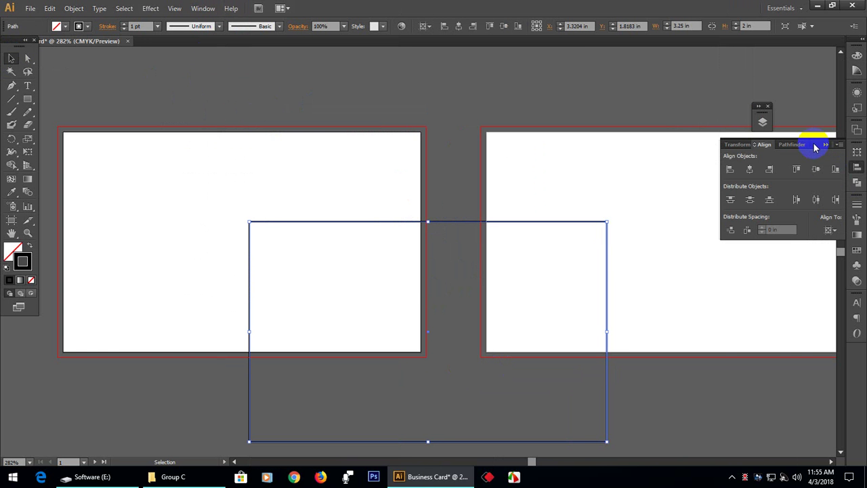
{"action": "left_click_drag", "start_coordinate": [815, 145], "coordinate": [720, 286]}
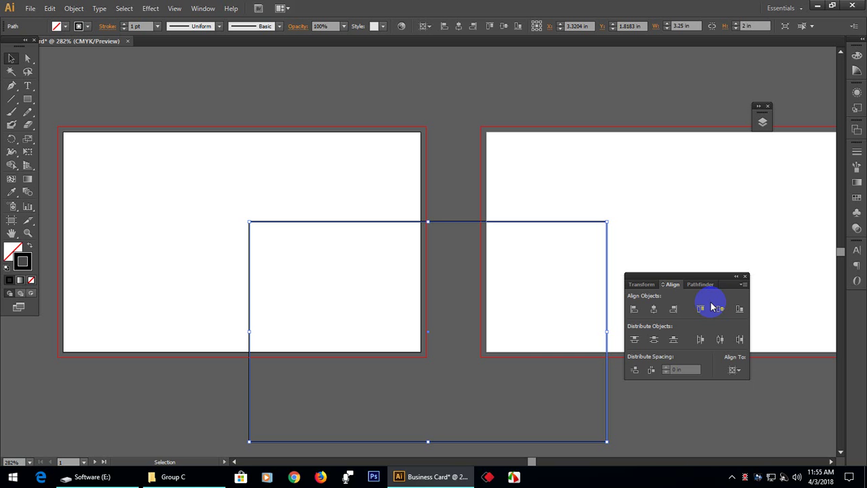
{"action": "left_click", "coordinate": [734, 370]}
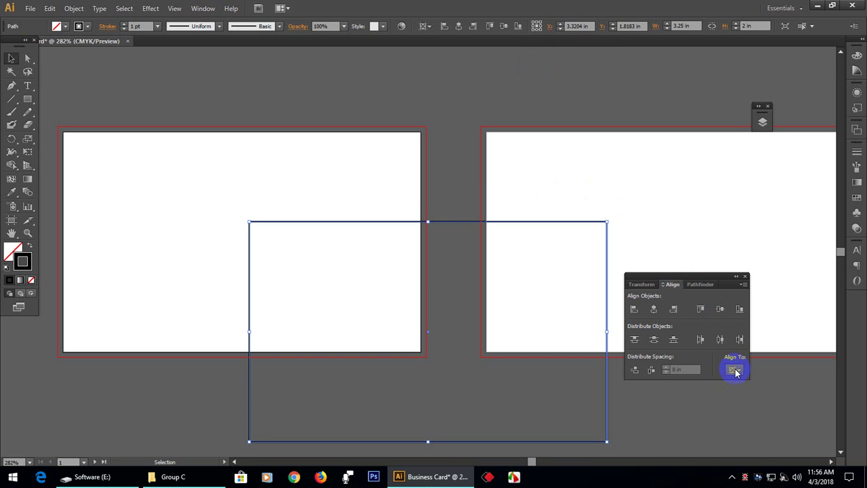
{"action": "left_click", "coordinate": [737, 372]}
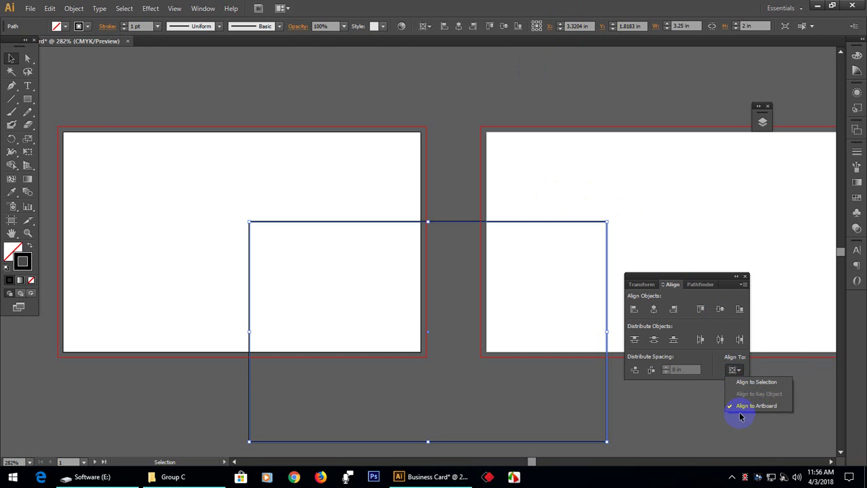
{"action": "left_click_drag", "start_coordinate": [96, 117], "coordinate": [156, 215]}
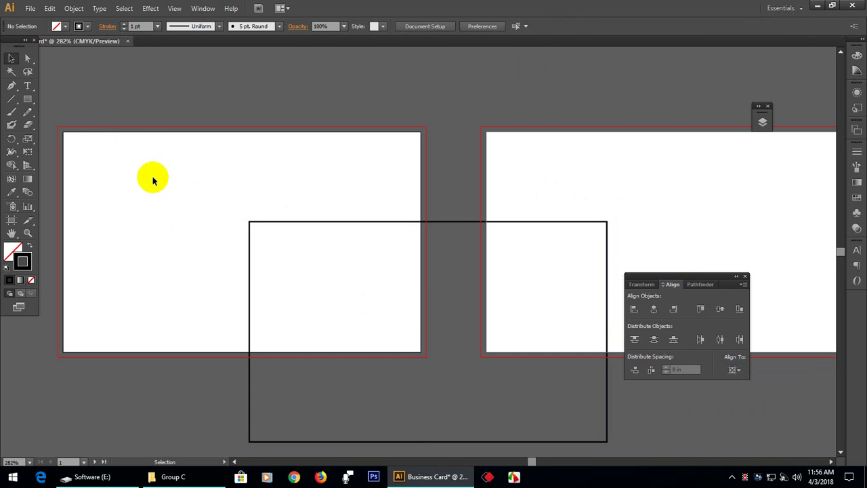
{"action": "left_click_drag", "start_coordinate": [258, 192], "coordinate": [308, 285]}
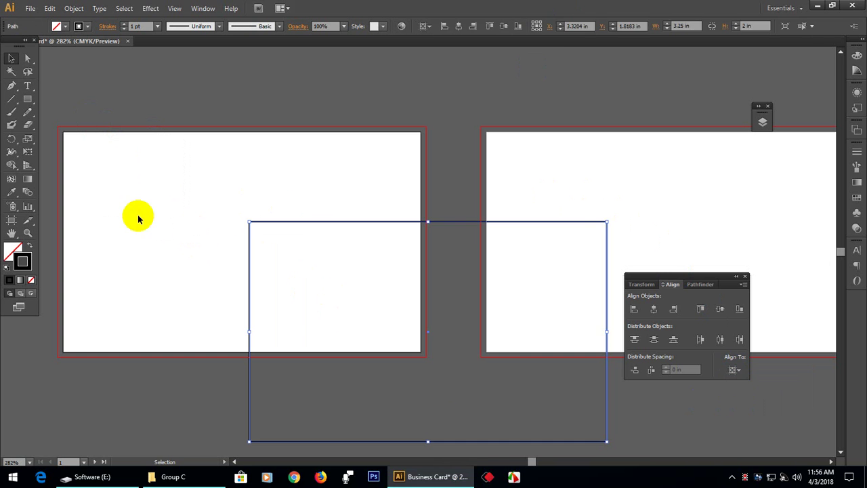
{"action": "left_click", "coordinate": [135, 217]}
{"action": "left_click", "coordinate": [735, 370]}
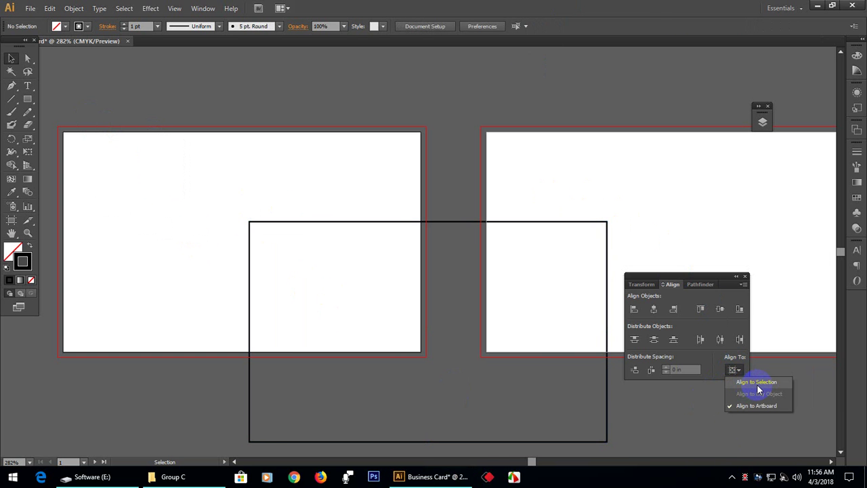
{"action": "left_click", "coordinate": [420, 208]}
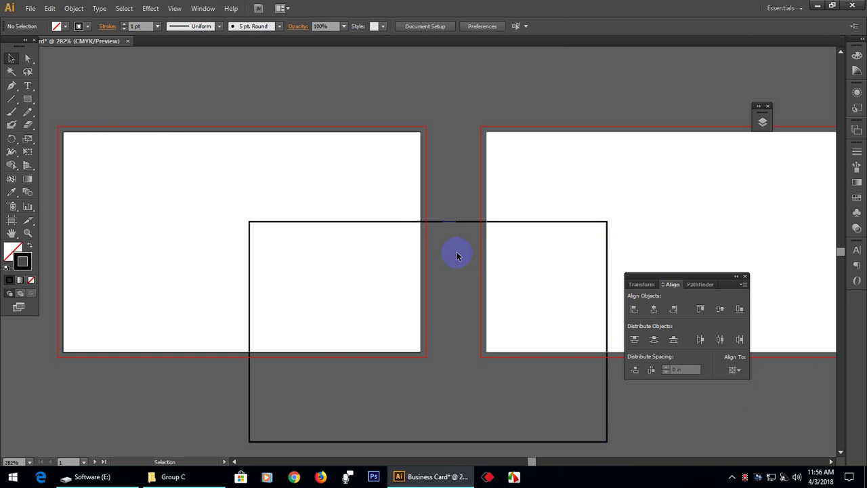
Center the rectangle vertically and horizontally on the first artboard
{"action": "left_click", "coordinate": [460, 222]}
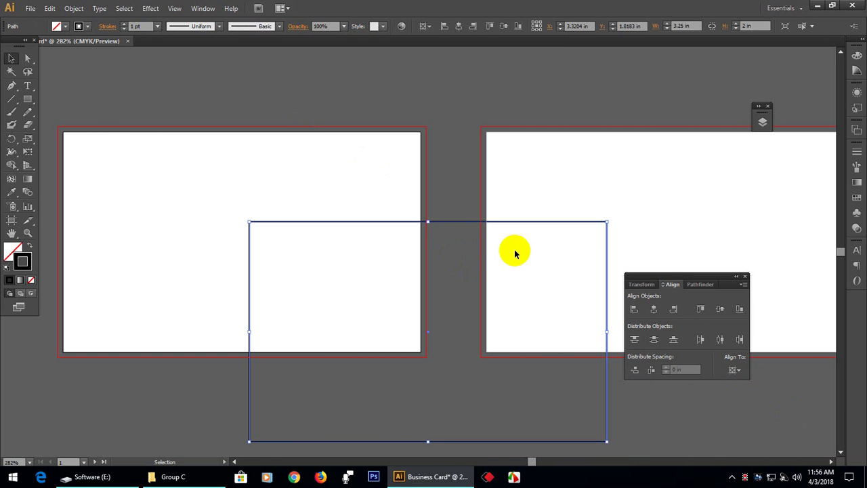
{"action": "left_click_drag", "start_coordinate": [253, 88], "coordinate": [355, 287]}
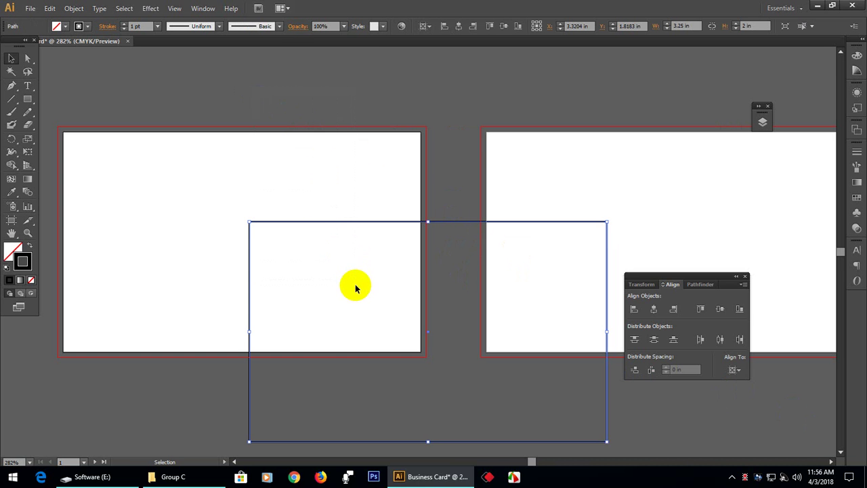
{"action": "left_click", "coordinate": [670, 310]}
{"action": "left_click", "coordinate": [720, 310]}
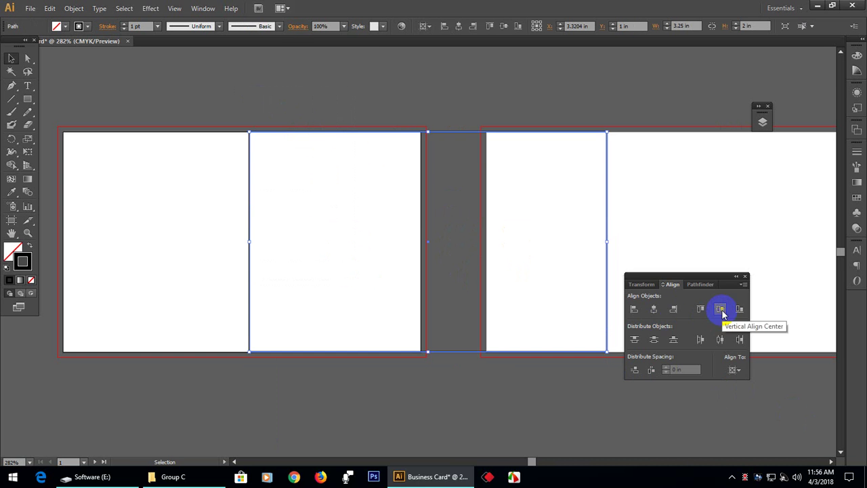
{"action": "left_click", "coordinate": [655, 309]}
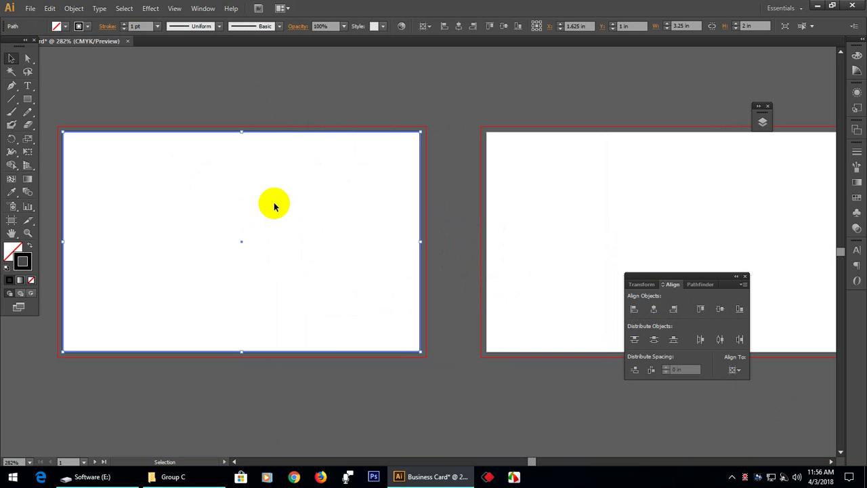
{"action": "mouse_move", "coordinate": [298, 122]}
{"action": "left_mouse_down"}
{"action": "mouse_move", "coordinate": [304, 116]}
{"action": "mouse_move", "coordinate": [162, 97]}
{"action": "mouse_move", "coordinate": [400, 267]}
{"action": "left_mouse_up"}
{"action": "left_click_drag", "start_coordinate": [210, 128], "coordinate": [277, 170]}
{"action": "left_click", "coordinate": [251, 93]}
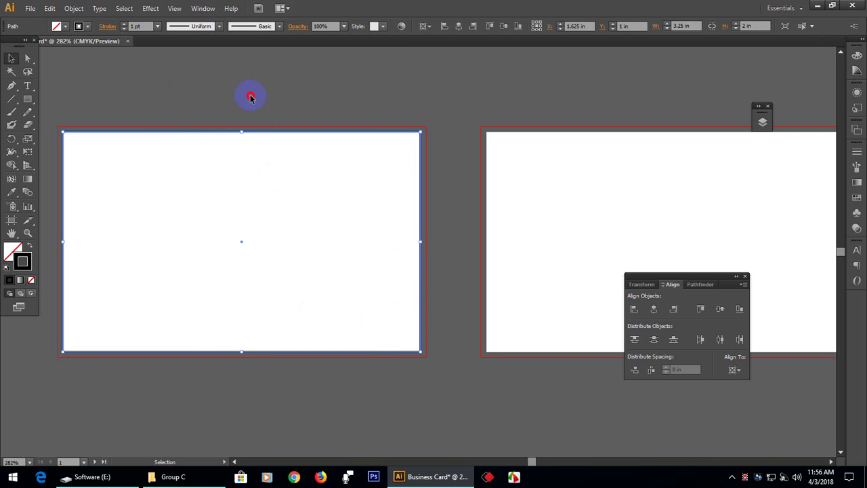
{"action": "left_click_drag", "start_coordinate": [213, 149], "coordinate": [192, 145]}
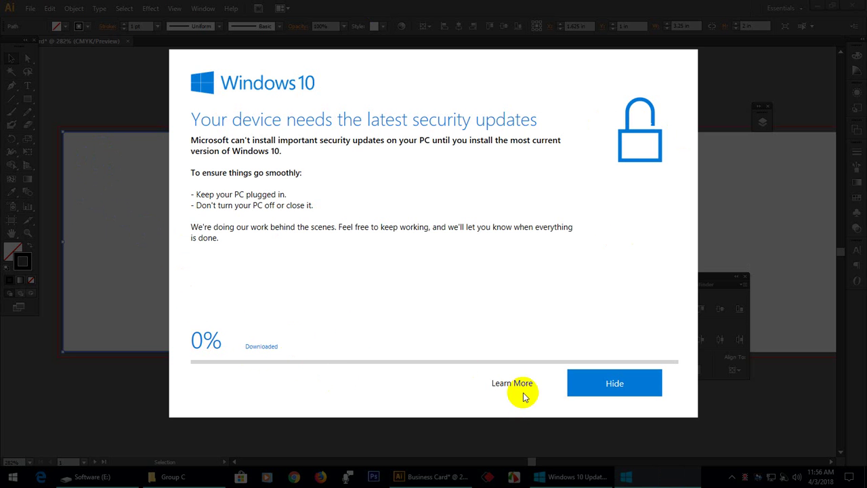
Hide the Windows 10 security update notice and deselect the rectangle on the first artboard
{"action": "left_click", "coordinate": [618, 383]}
{"action": "left_click", "coordinate": [609, 382]}
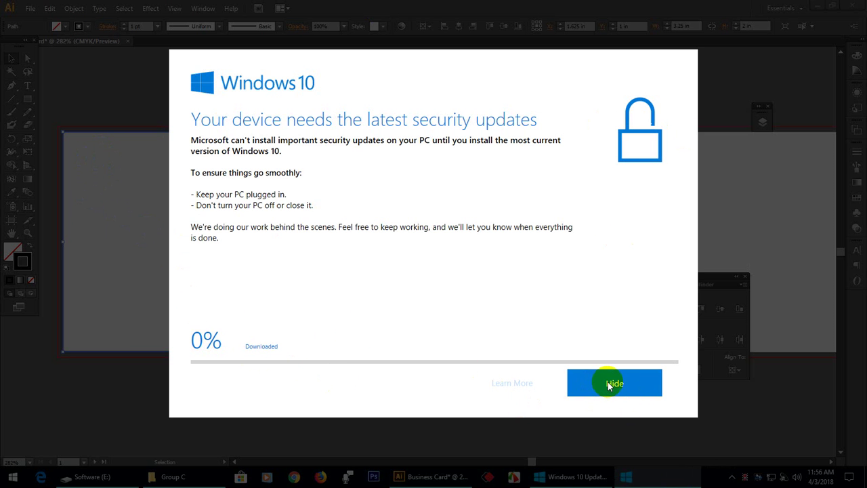
{"action": "left_click", "coordinate": [617, 385]}
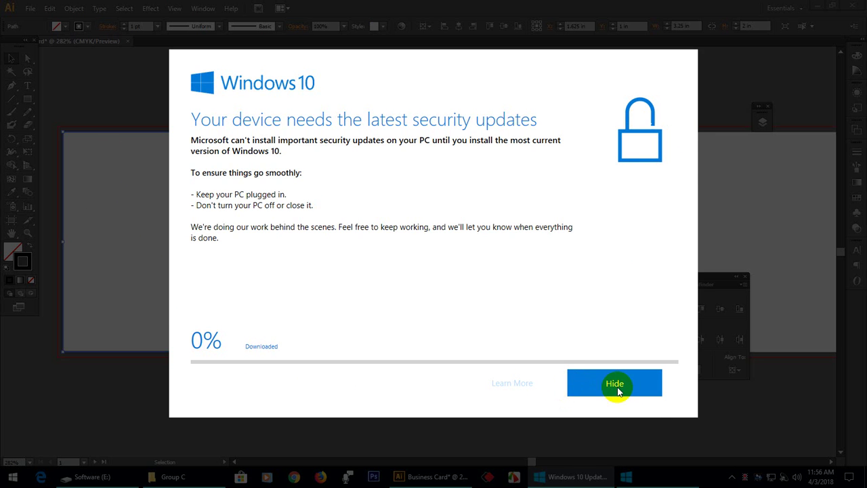
{"action": "left_click", "coordinate": [618, 385]}
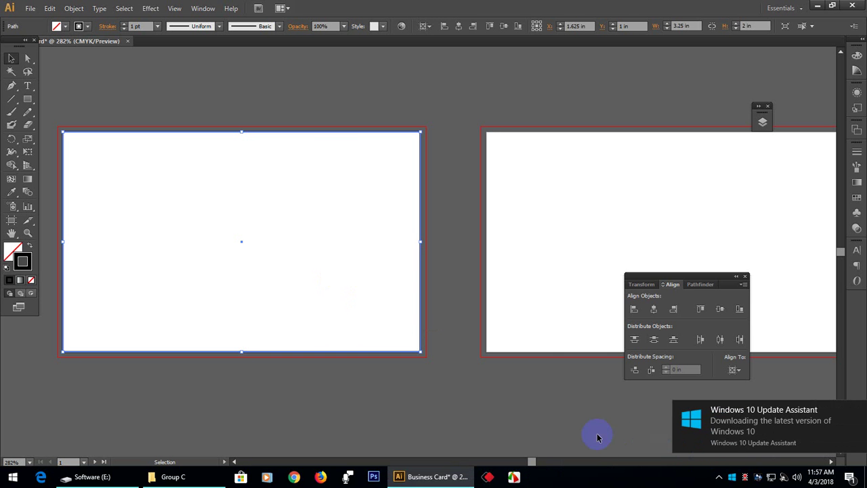
{"action": "left_click", "coordinate": [517, 412]}
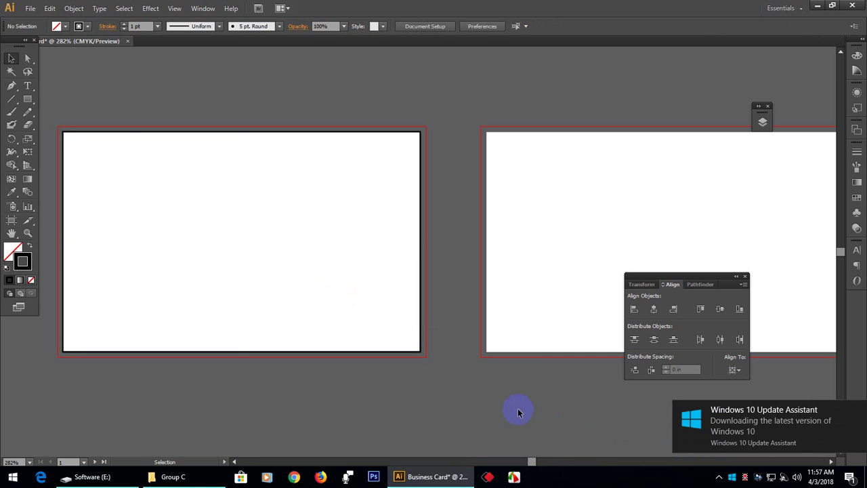
Offset the artboard-sized rectangle's path outward by 0.05 in with miter joins on the first artboard, previewing the result
{"action": "left_click_drag", "start_coordinate": [108, 101], "coordinate": [217, 183]}
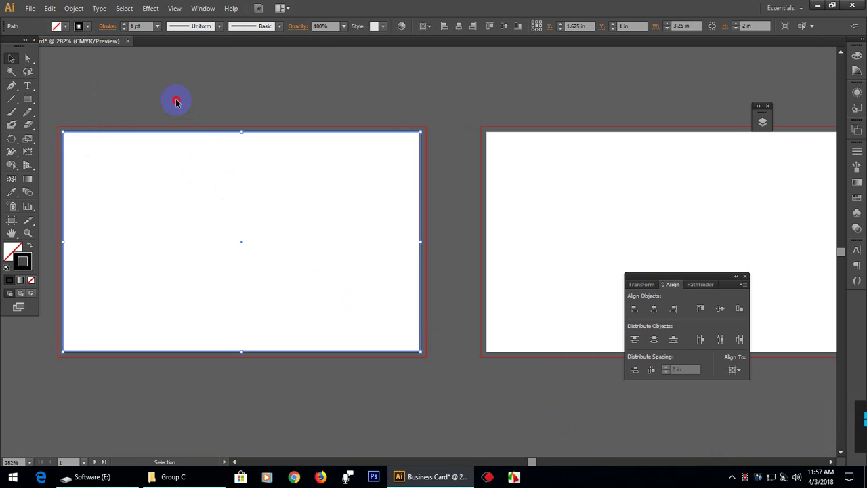
{"action": "left_click_drag", "start_coordinate": [180, 92], "coordinate": [291, 220]}
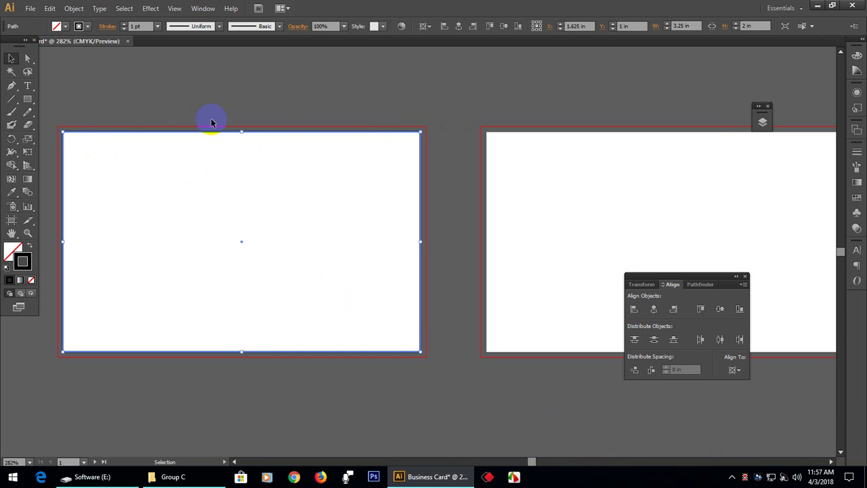
{"action": "left_click", "coordinate": [169, 129]}
{"action": "left_click", "coordinate": [220, 133]}
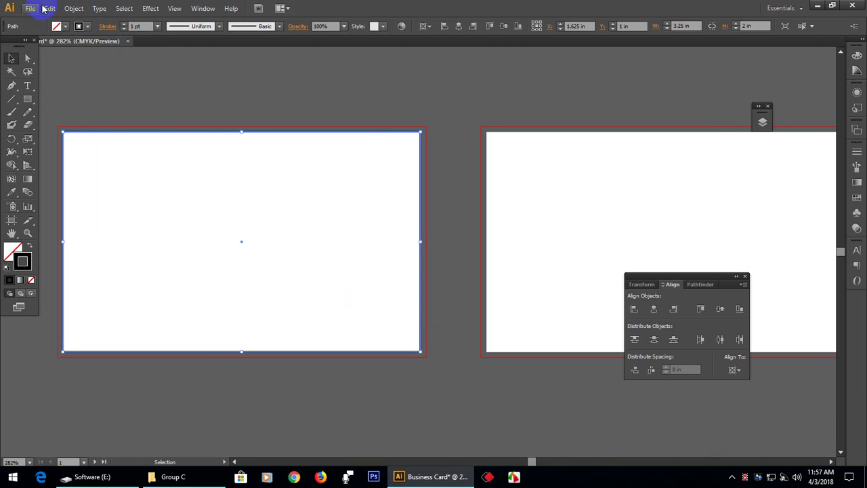
{"action": "left_click", "coordinate": [74, 8]}
{"action": "mouse_move", "coordinate": [110, 226]}
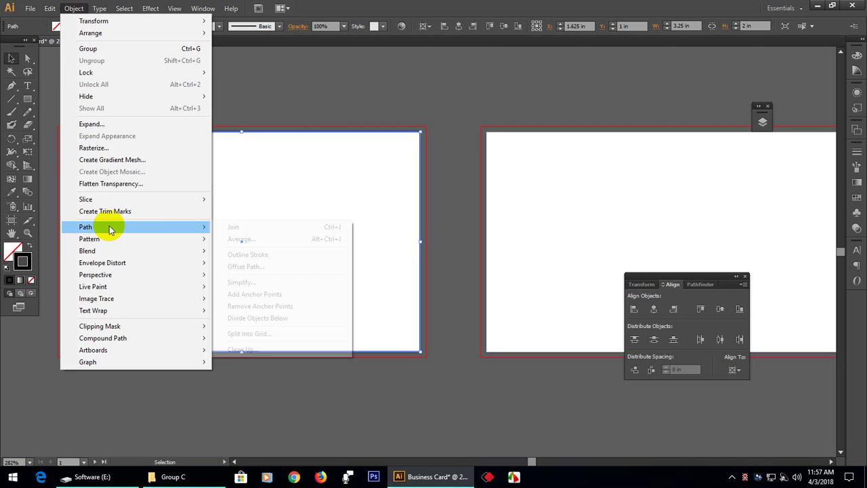
{"action": "left_click", "coordinate": [260, 267]}
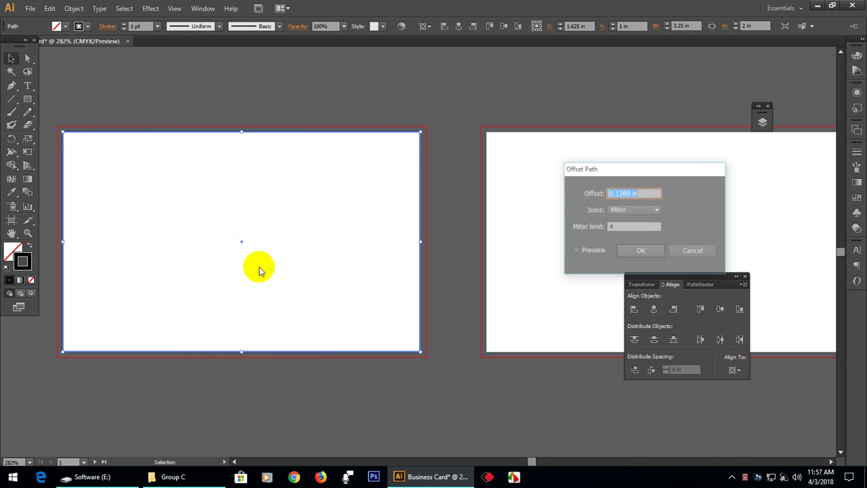
{"action": "left_click_drag", "start_coordinate": [701, 171], "coordinate": [595, 142]}
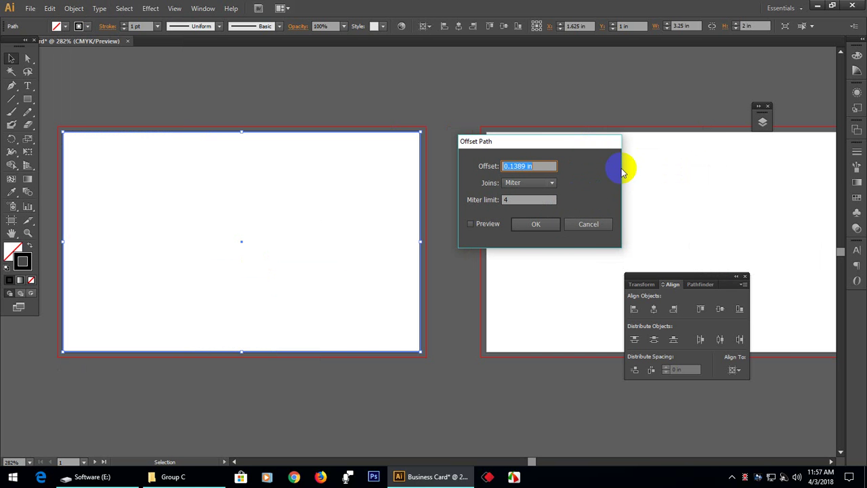
{"action": "type", "text": "-.05"}
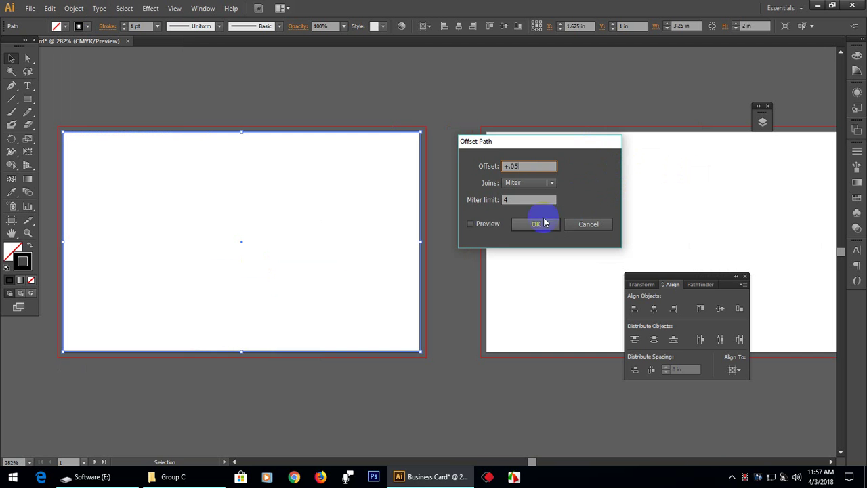
{"action": "left_click", "coordinate": [491, 224]}
{"action": "left_click", "coordinate": [486, 225]}
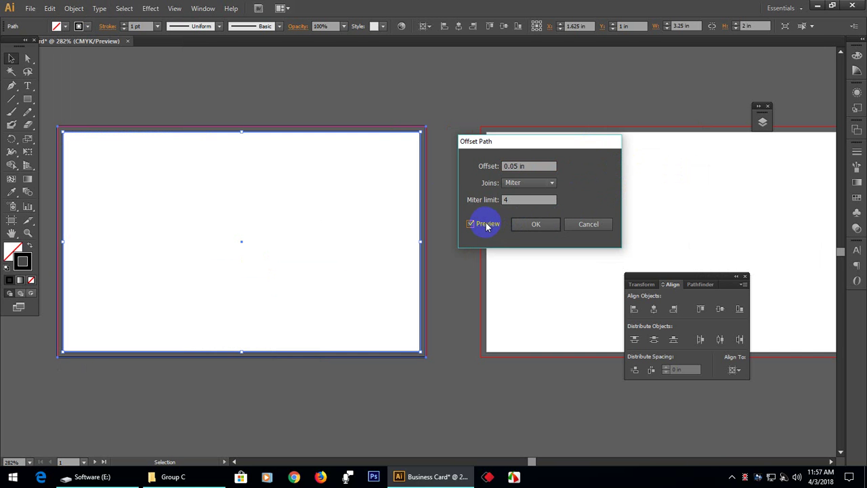
{"action": "left_click", "coordinate": [540, 225]}
{"action": "left_click", "coordinate": [462, 112]}
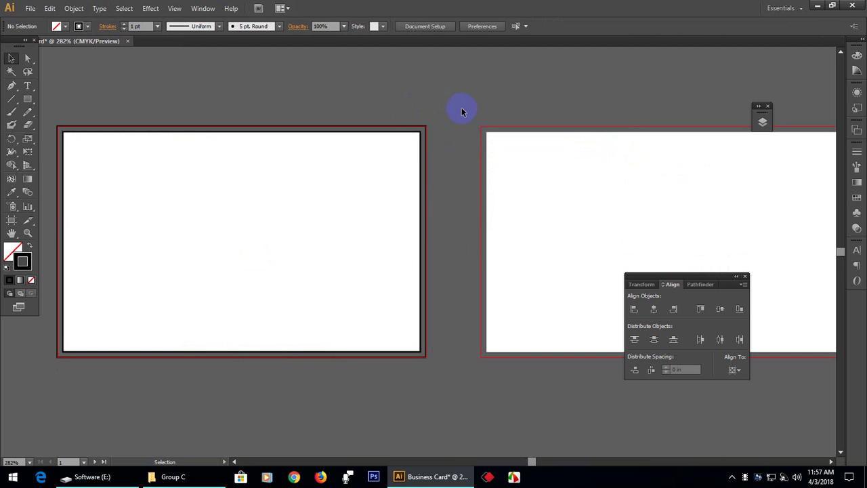
{"action": "left_click", "coordinate": [427, 137]}
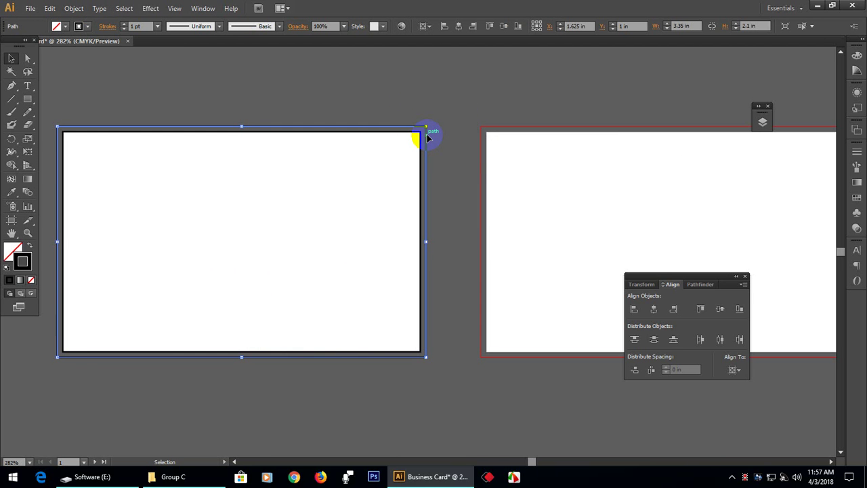
{"action": "left_click", "coordinate": [465, 117]}
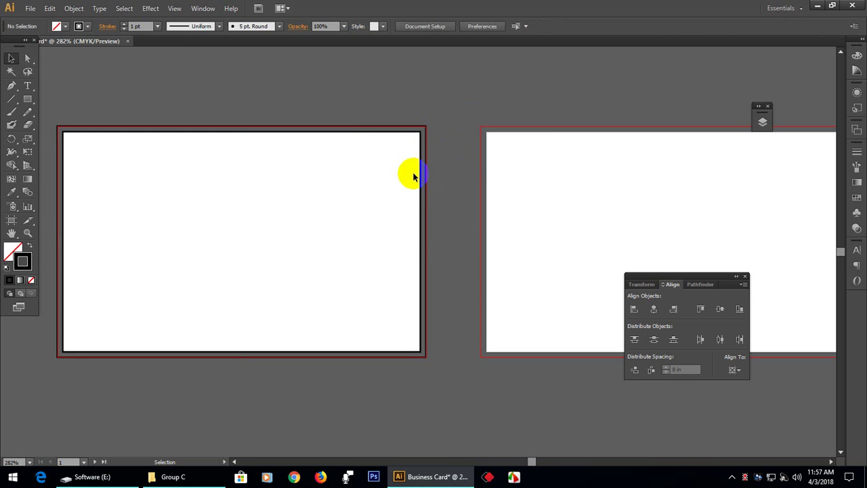
Offset the 3.25 × 2 in rectangle's path inward by 0.15 in, using an offset of -0.15 with miter joins
{"action": "left_click", "coordinate": [418, 138]}
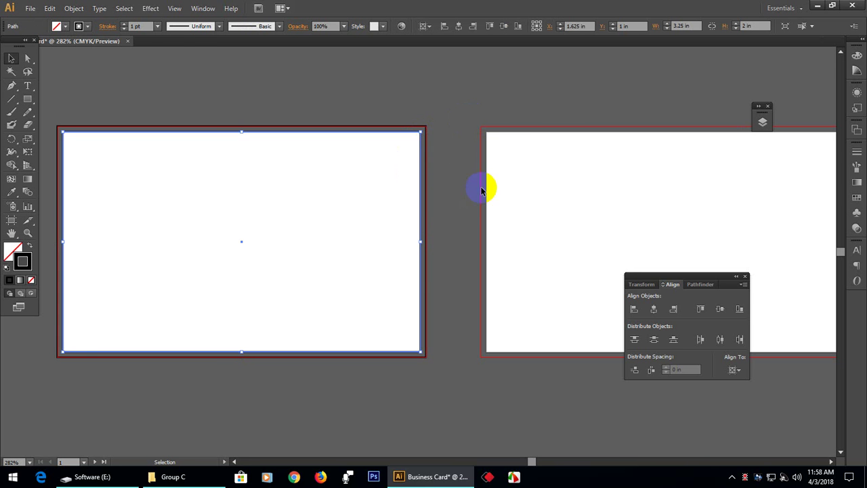
{"action": "left_click", "coordinate": [74, 8]}
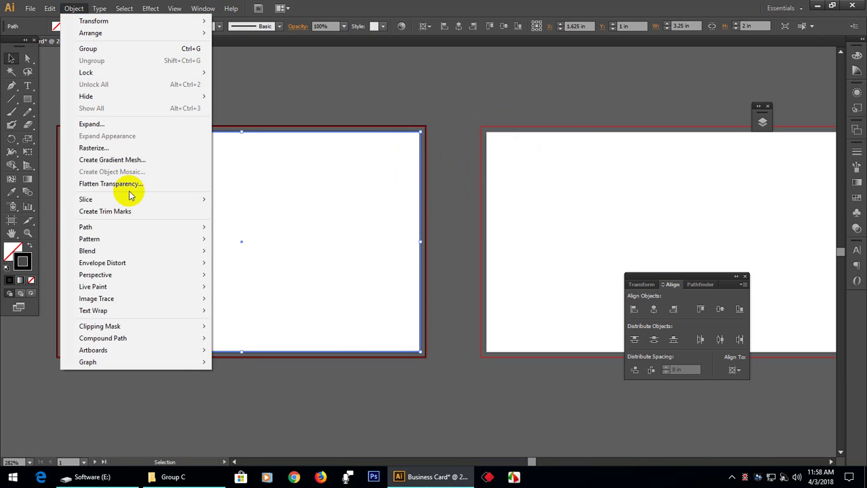
{"action": "mouse_move", "coordinate": [113, 229]}
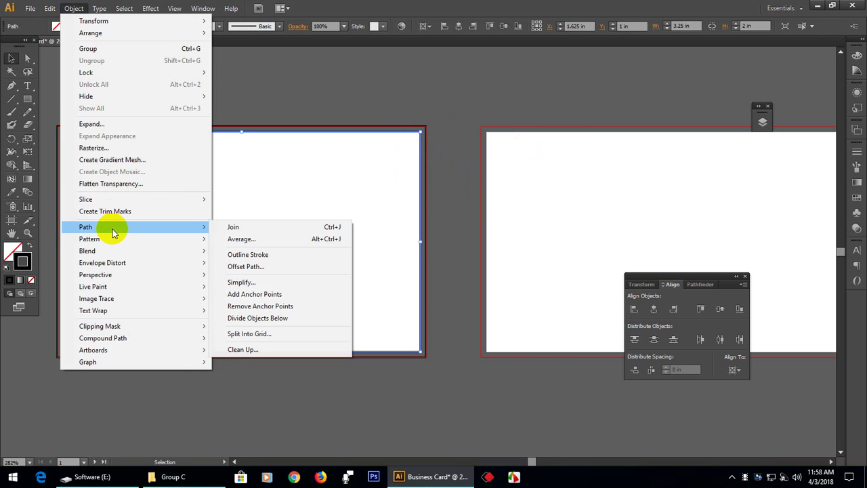
{"action": "left_click", "coordinate": [264, 267]}
{"action": "left_click", "coordinate": [532, 166]}
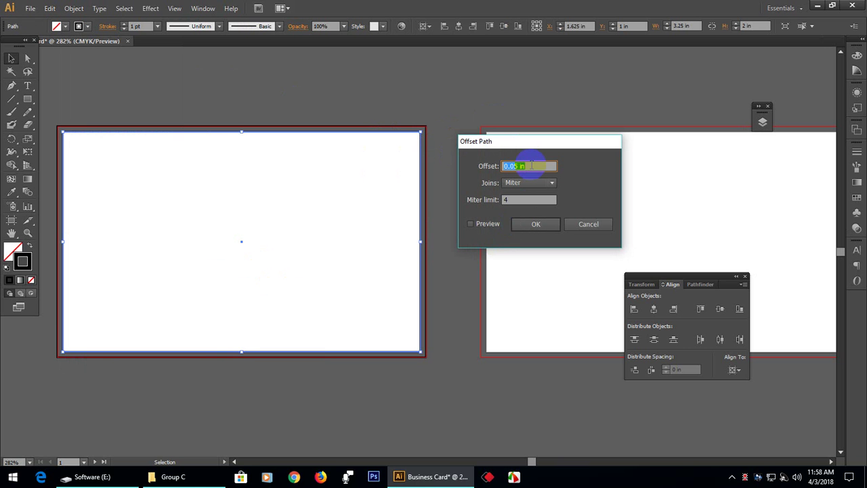
{"action": "type", "text": "-0"}
{"action": "type", "text": ".15"}
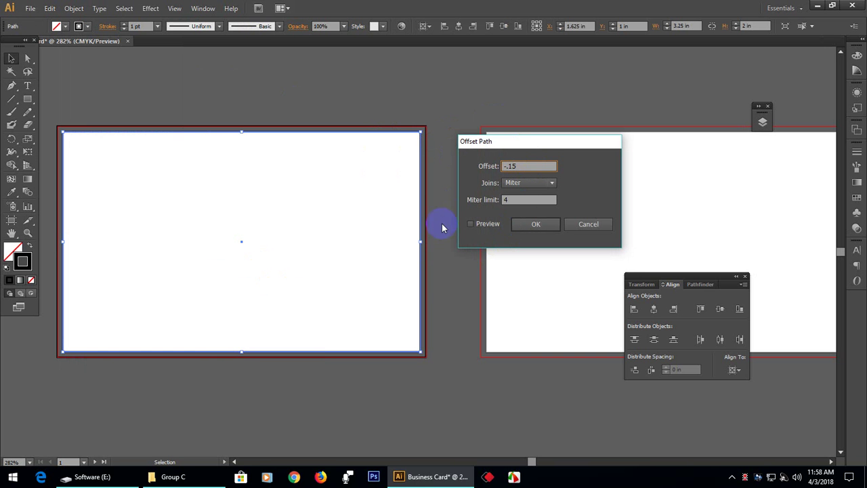
{"action": "left_click", "coordinate": [471, 224]}
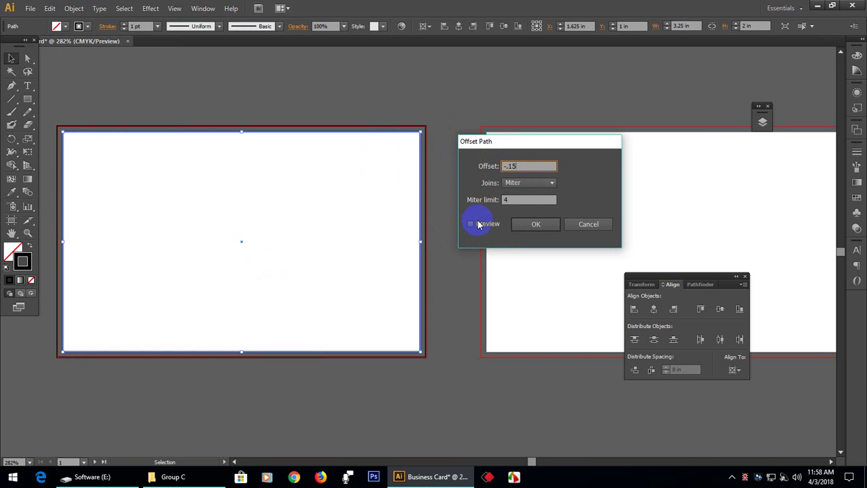
{"action": "left_click", "coordinate": [536, 224]}
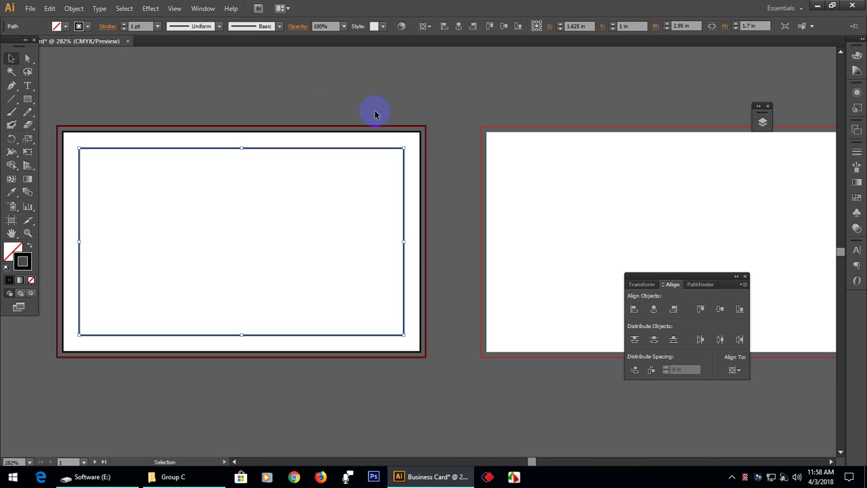
Convert the innermost rectangle on the first artboard into guides and deselect it
{"action": "right_click", "coordinate": [370, 149]}
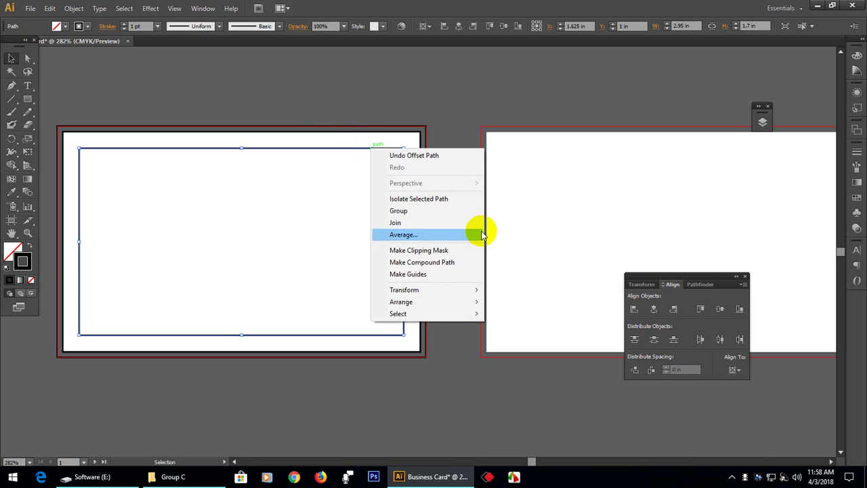
{"action": "left_click", "coordinate": [436, 274]}
{"action": "left_click", "coordinate": [420, 76]}
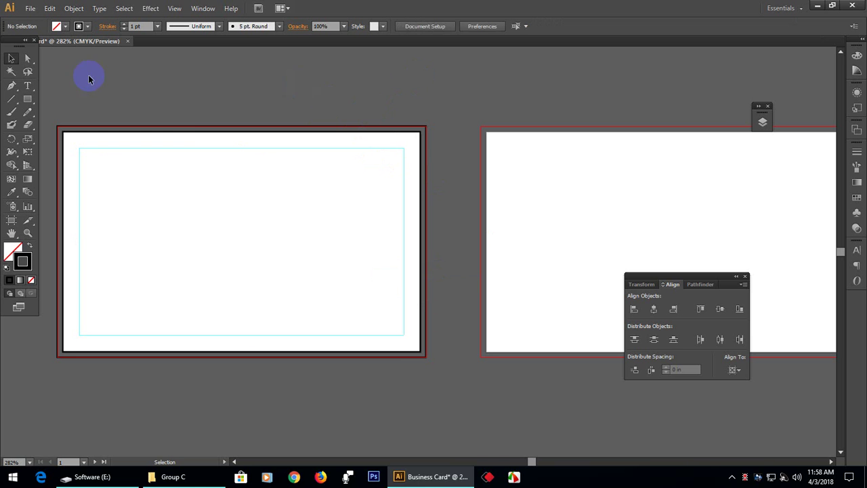
{"action": "left_click_drag", "start_coordinate": [88, 75], "coordinate": [391, 374]}
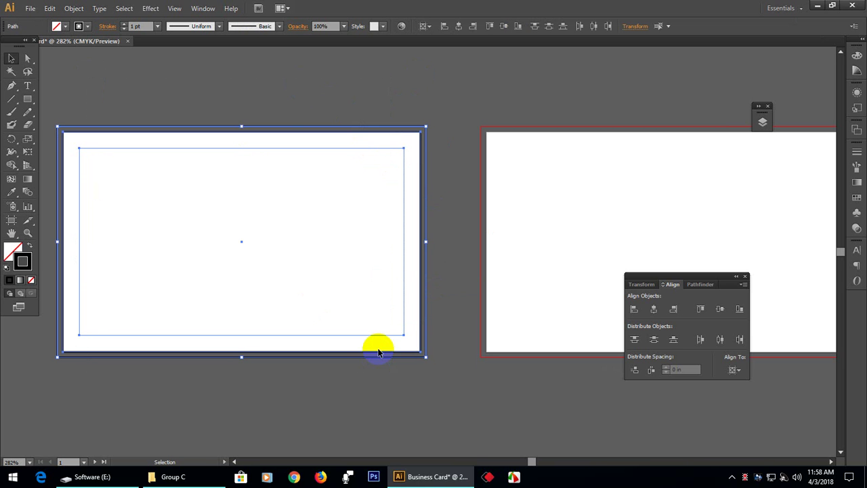
{"action": "scroll", "coordinate": [378, 350], "scroll_direction": "down", "scroll_amount": 1}
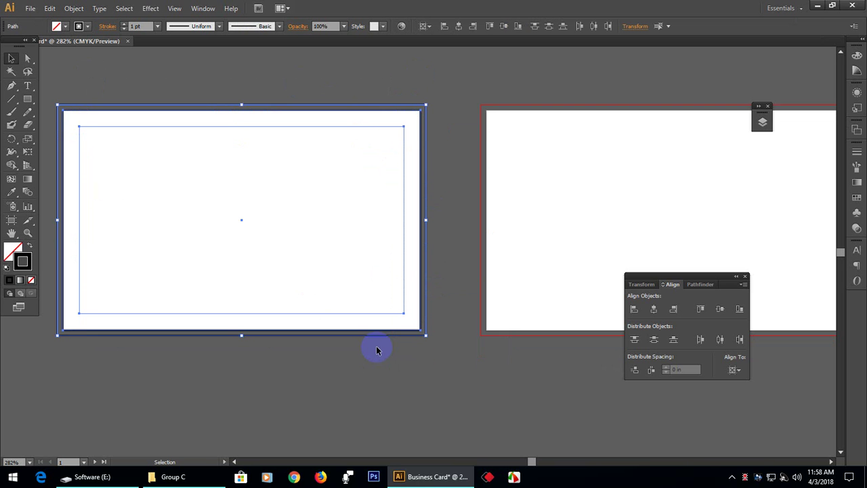
{"action": "left_click", "coordinate": [447, 372]}
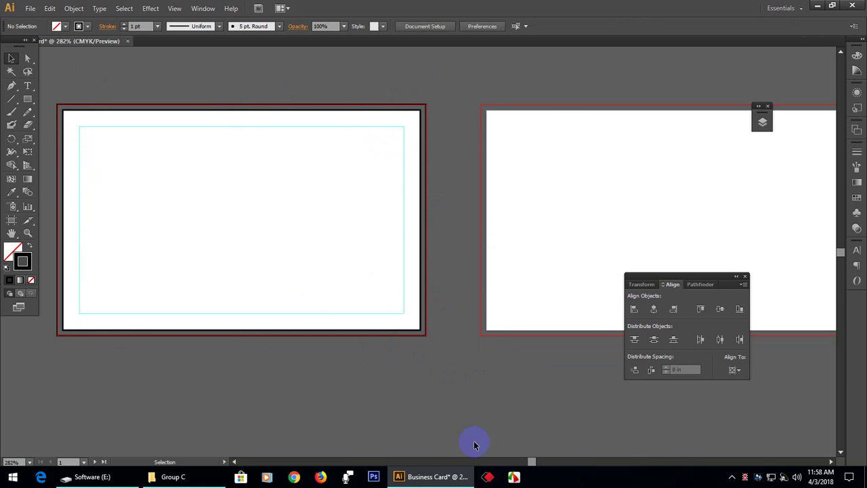